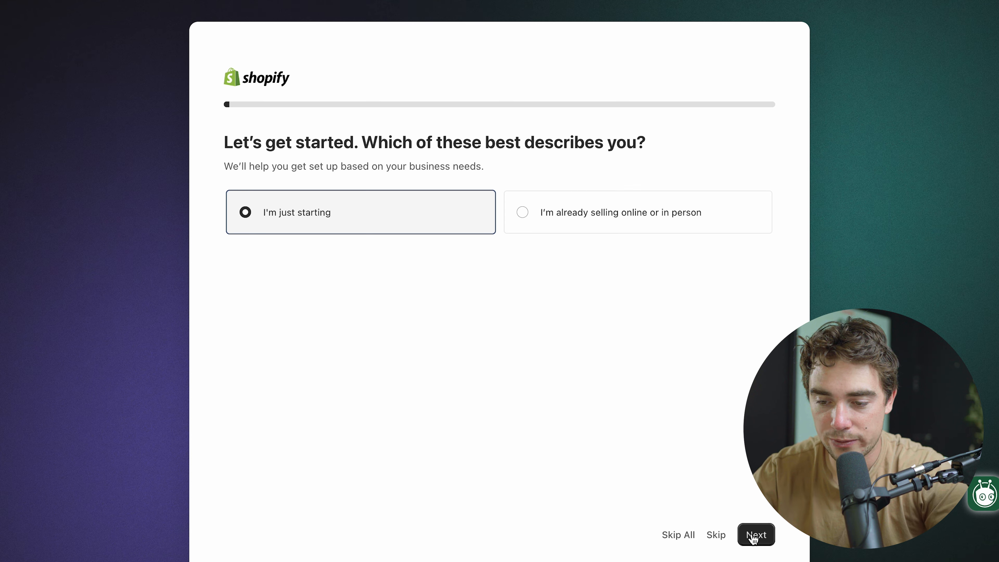
Complete the store setup questionnaire as "I'm just starting"
click(624, 381)
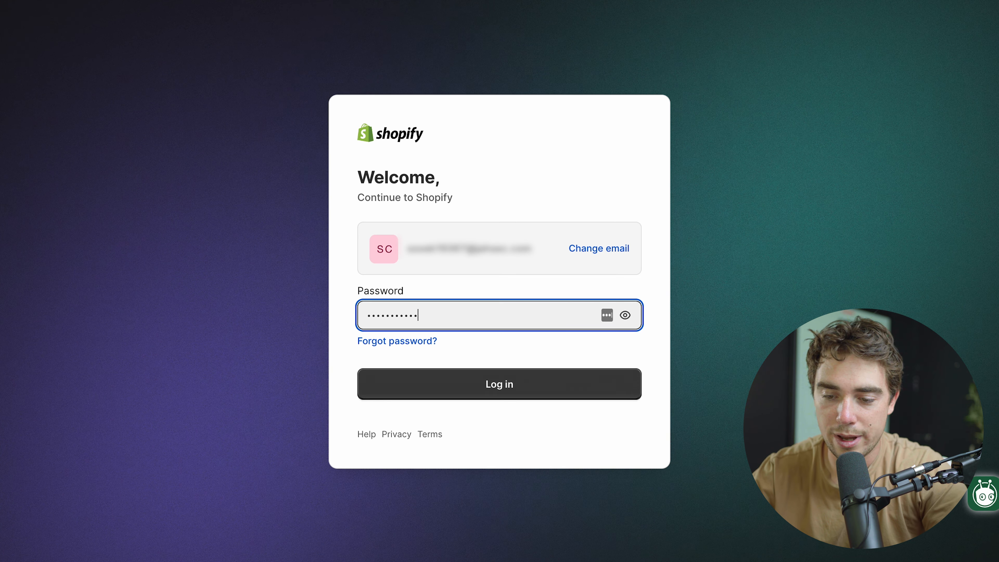
key(Return)
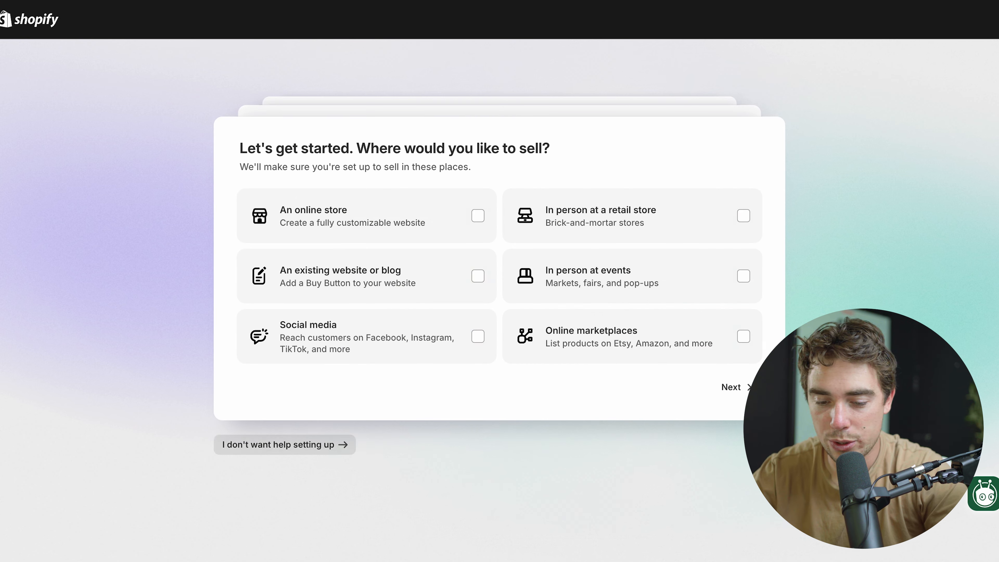
click(306, 447)
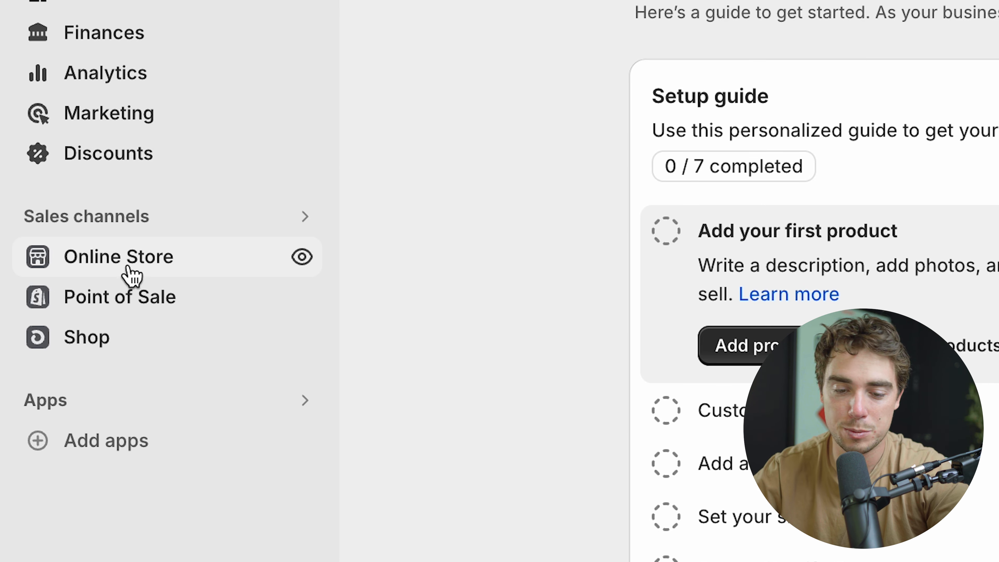
Look through the online store's themes and open the current Dawn theme for customizing
click(66, 281)
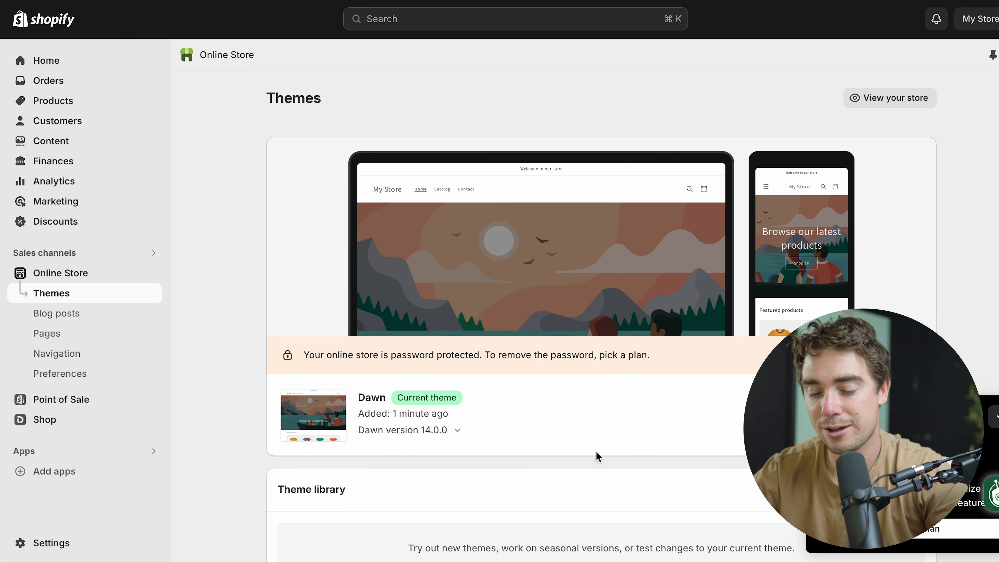
scroll(596, 456, down, 15)
scroll(596, 457, up, 12)
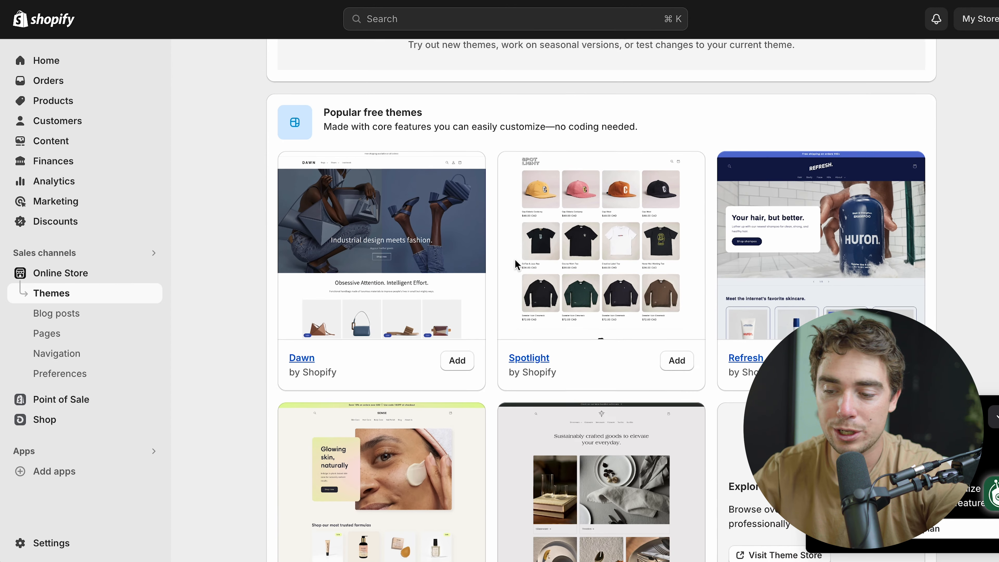
scroll(665, 356, down, 2)
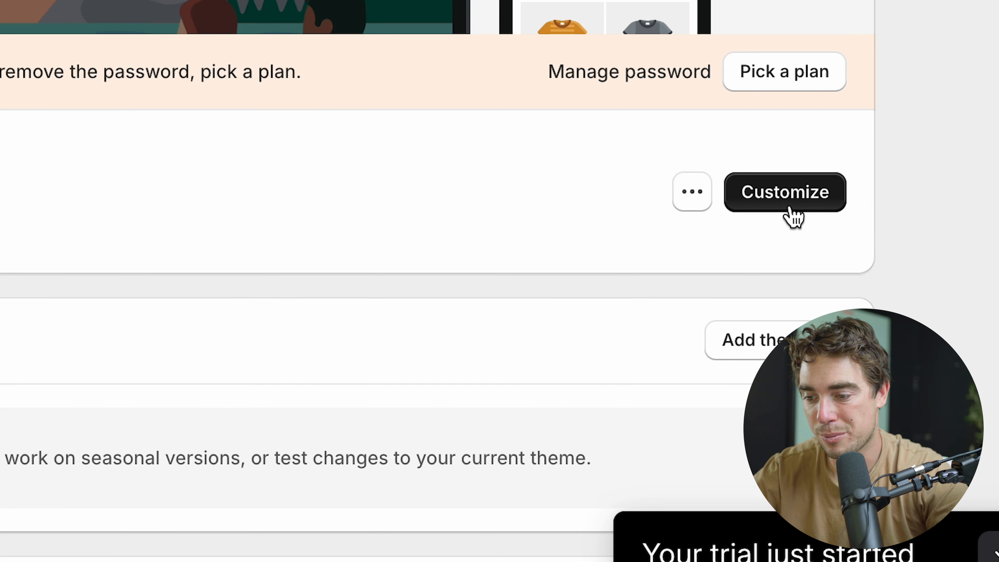
click(889, 219)
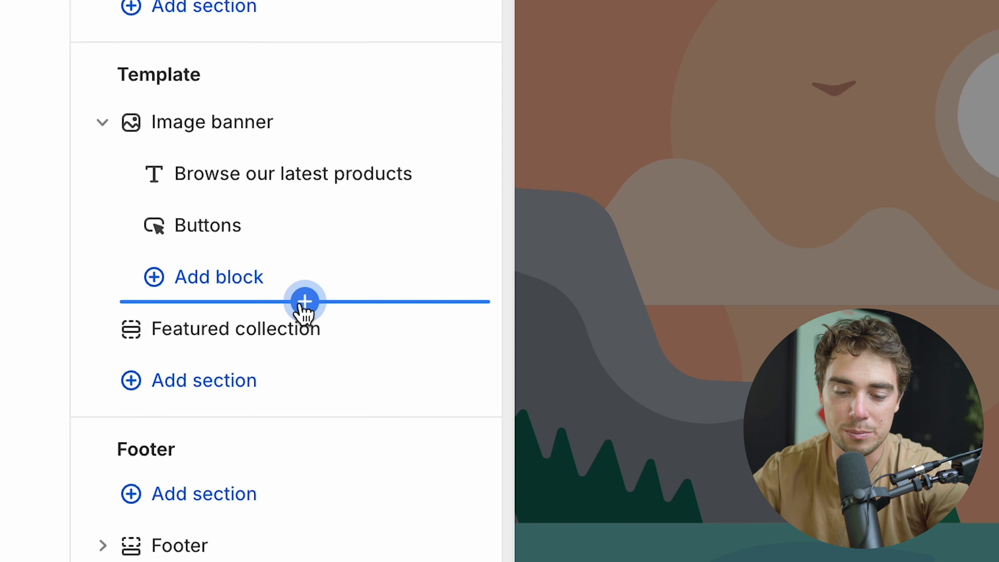
Browse the sections that can be inserted below the home page's image banner, and leave the theme editor
click(153, 313)
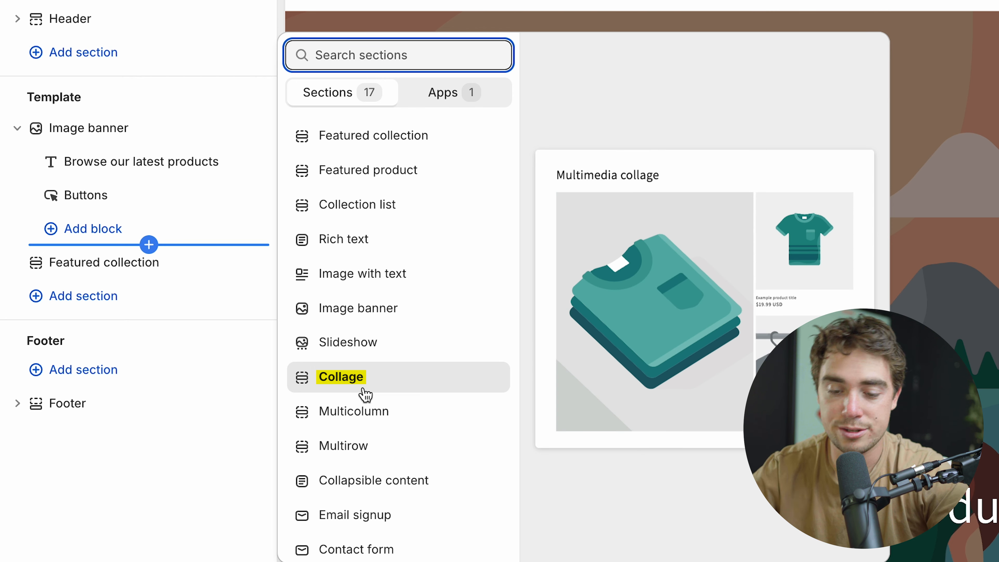
scroll(356, 374, down, 3)
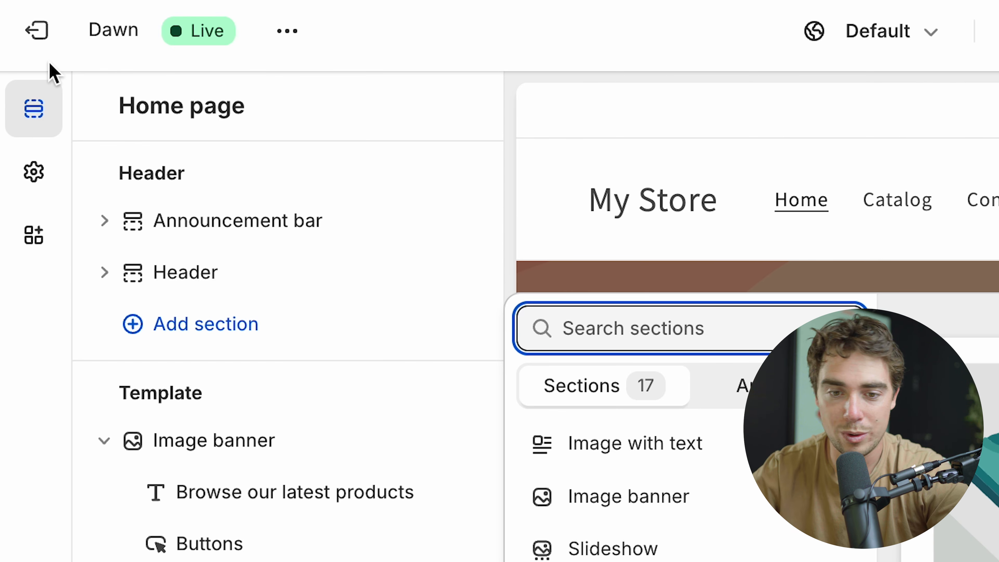
click(20, 22)
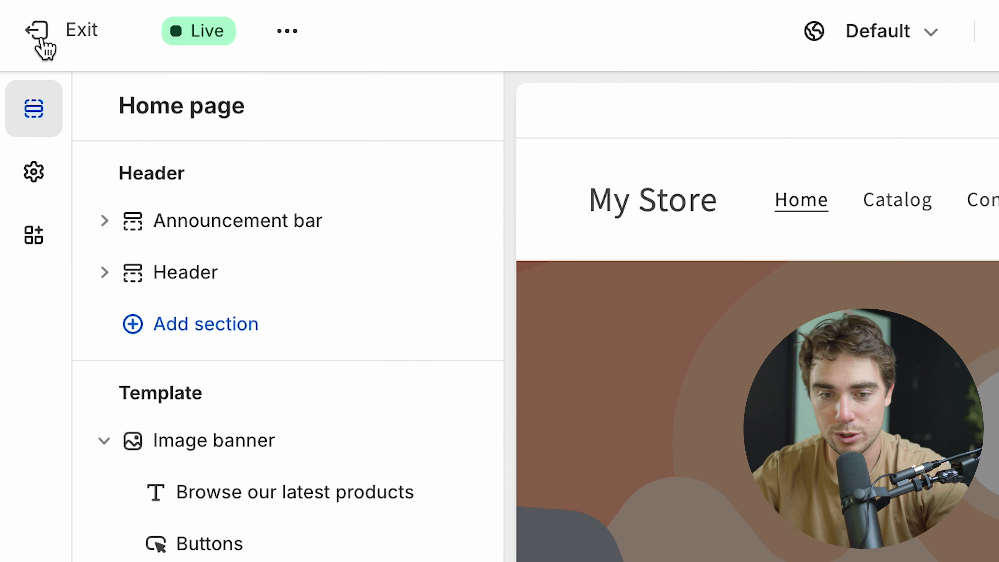
click(42, 39)
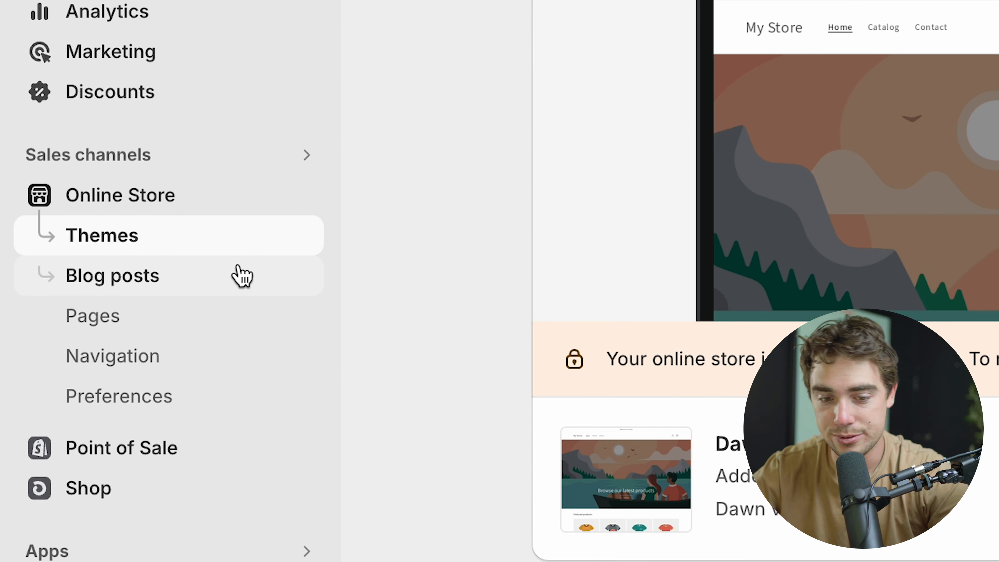
Create a new blog post in the online store with the title "Best Dog Toys"
click(242, 276)
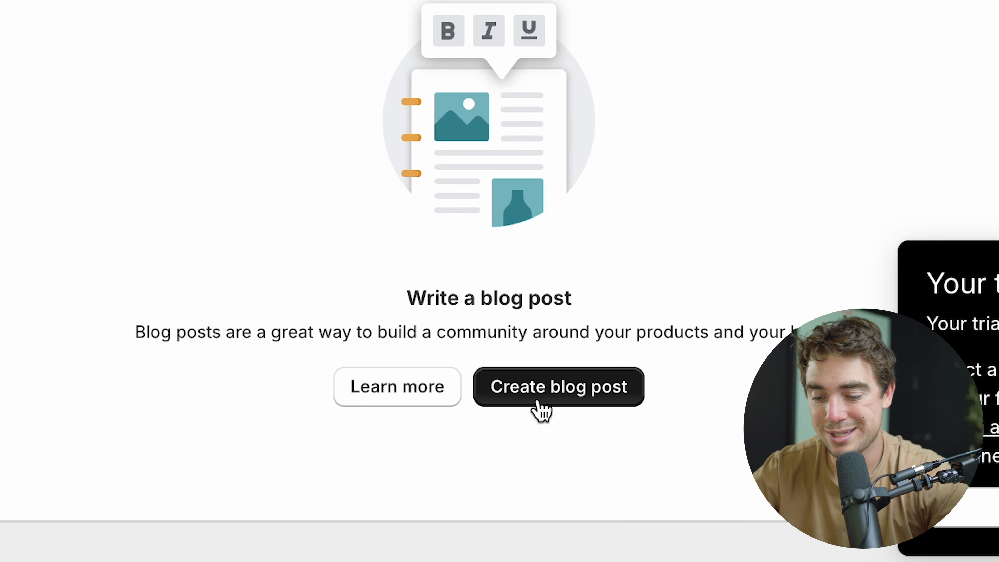
click(627, 472)
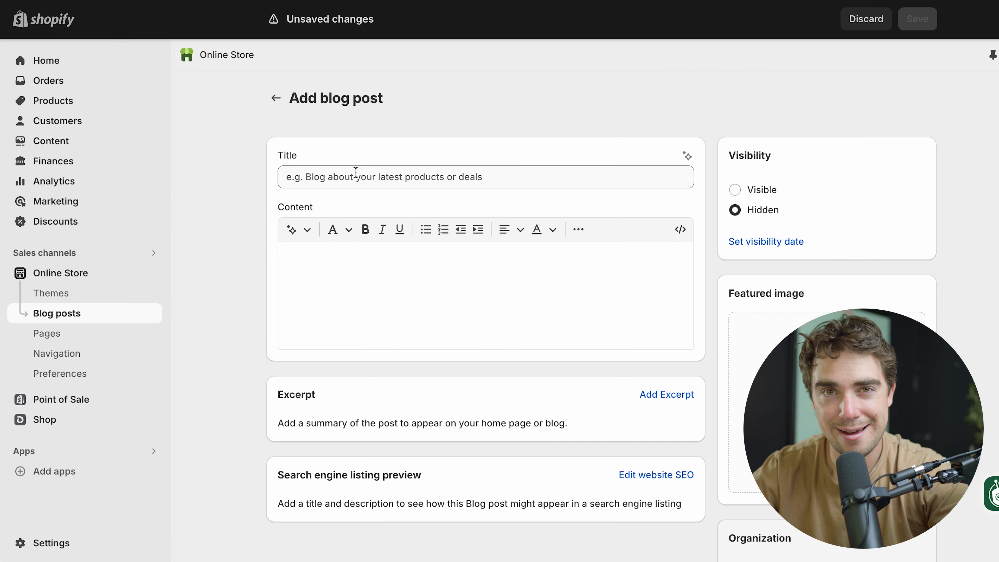
click(356, 172)
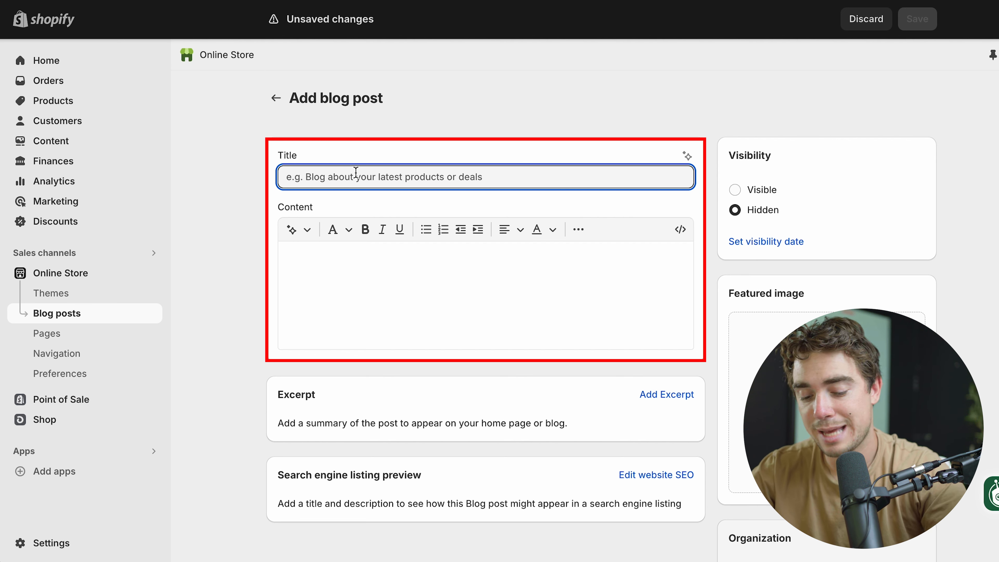
text(Best Dog Toys)
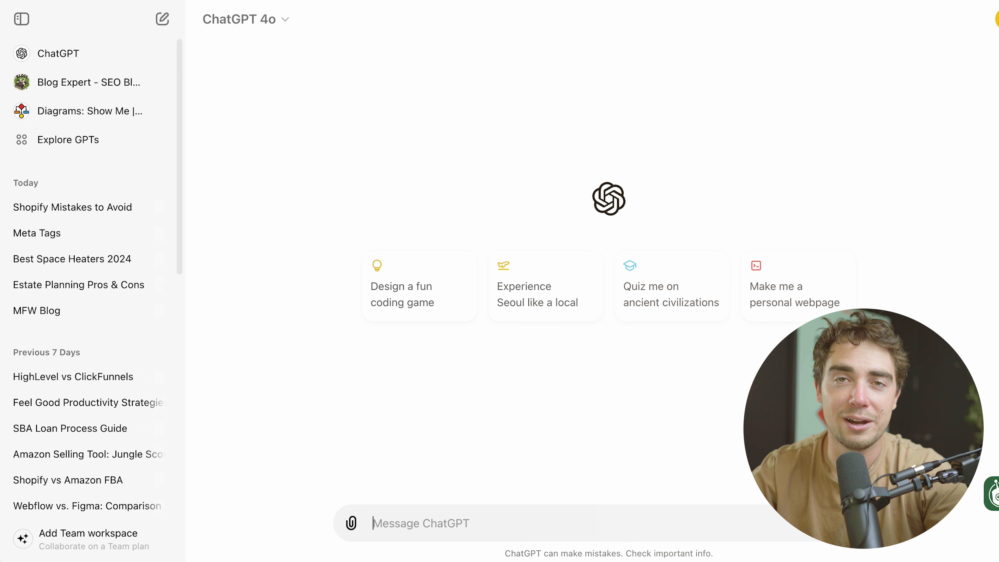
Switch to ChatGPT, ask it to write a blog post about dog toys, and read through the draft
text(Hi can you please write a bl)
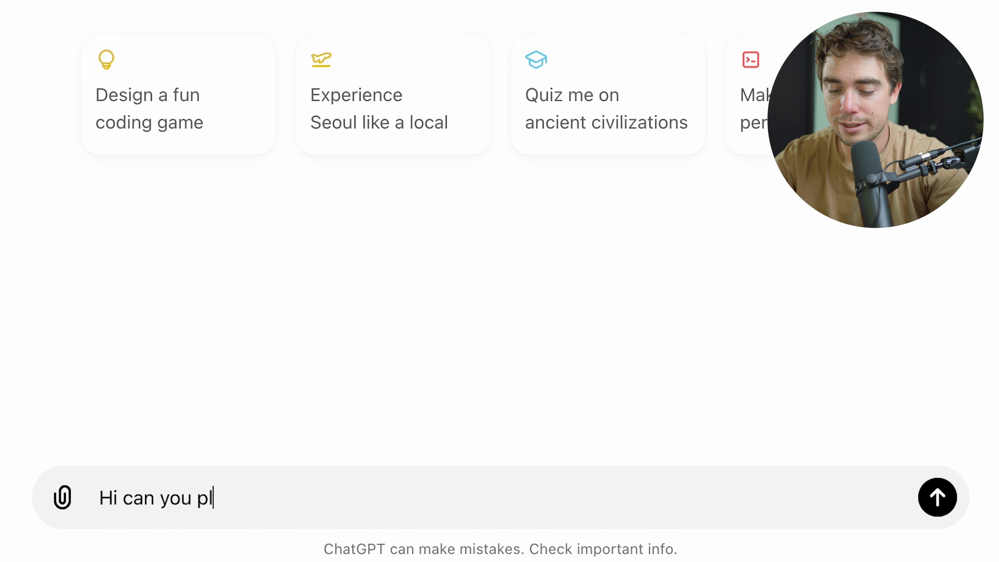
text(og post about dog toys)
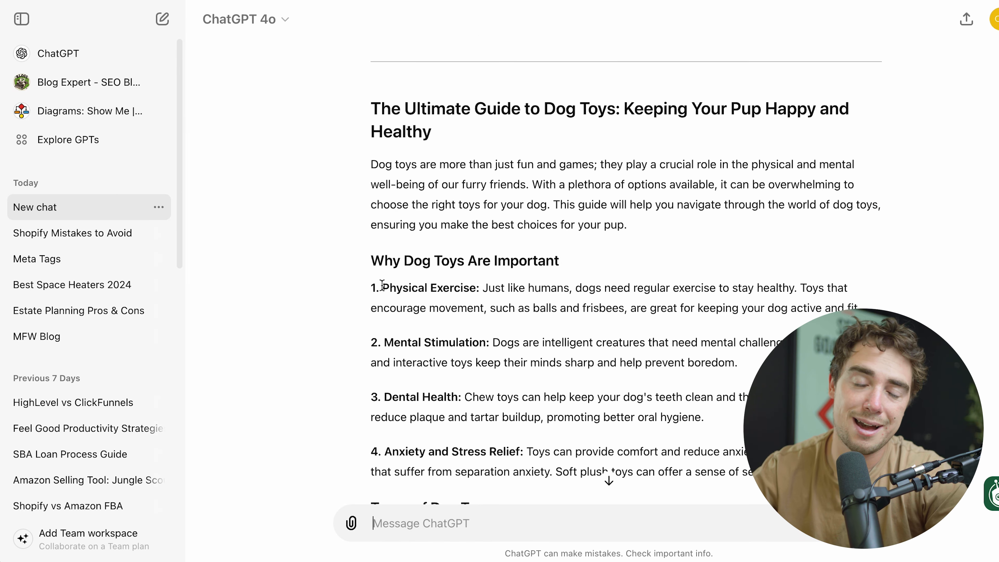
triple_click(398, 124)
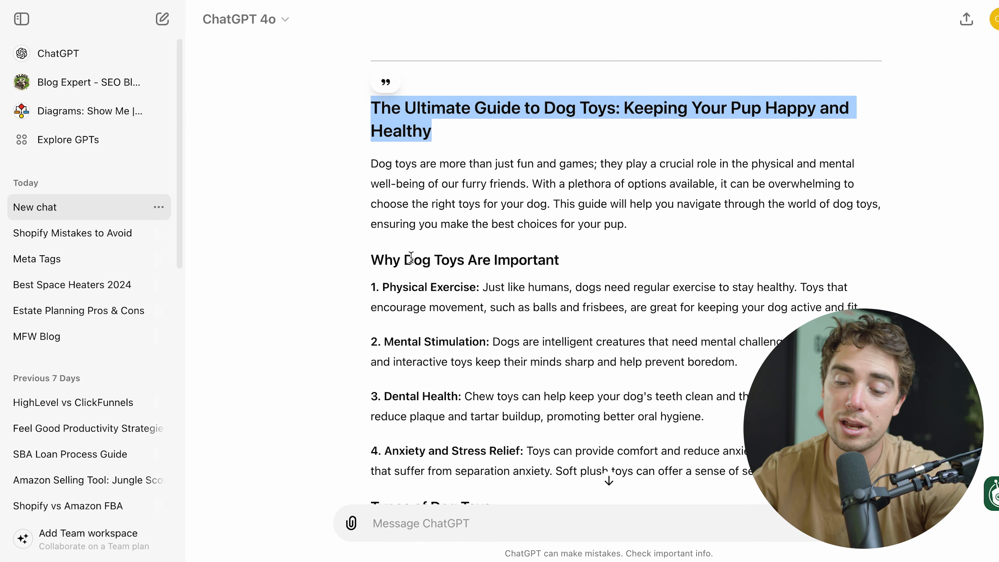
scroll(410, 257, down, 7)
scroll(410, 256, down, 15)
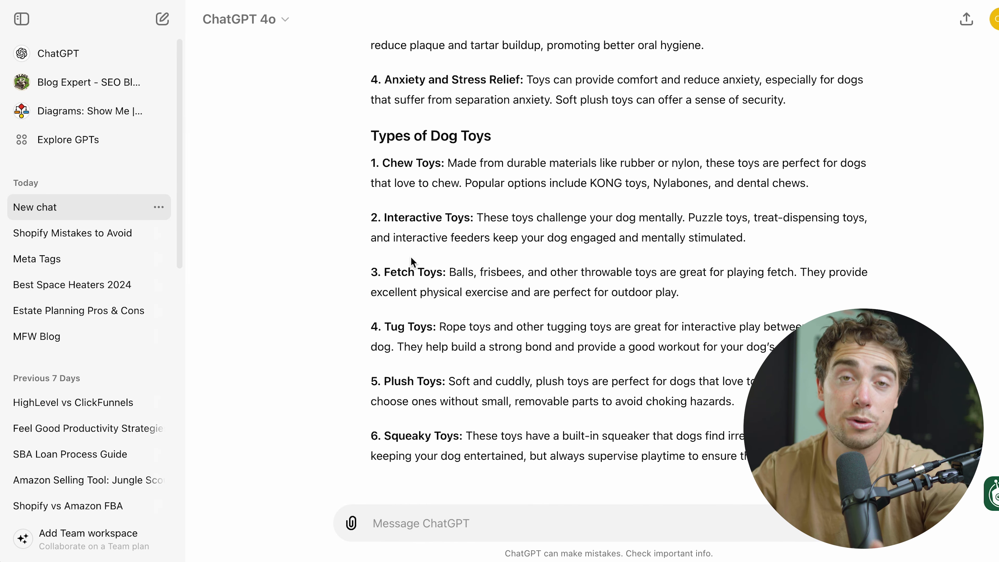
scroll(591, 161, up, 15)
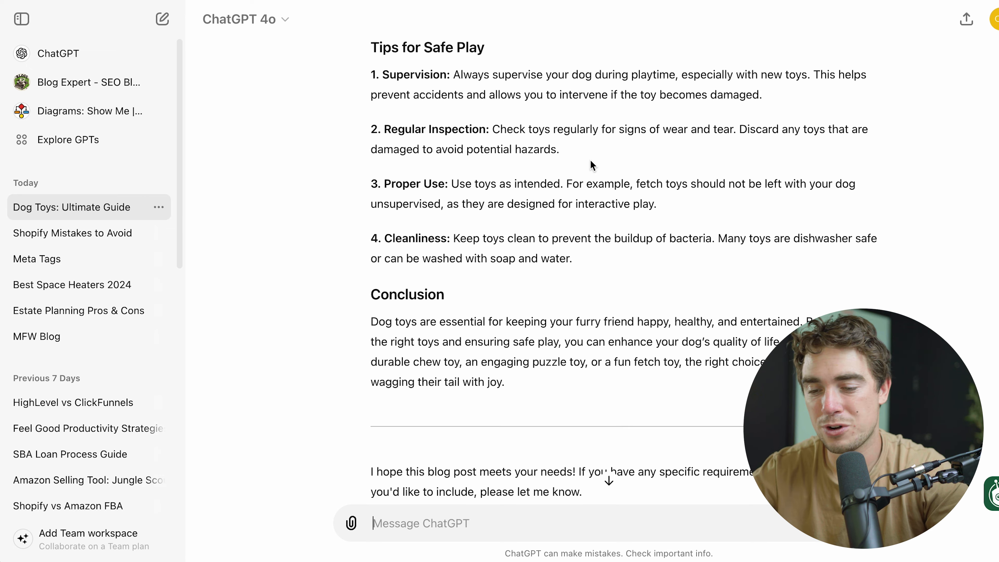
scroll(590, 164, up, 10)
scroll(590, 164, down, 20)
Ask ChatGPT to shorten the blog post
text(can hyo)
key(BackSpace)
key(BackSpace)
key(BackSpace)
text(you please shorten)
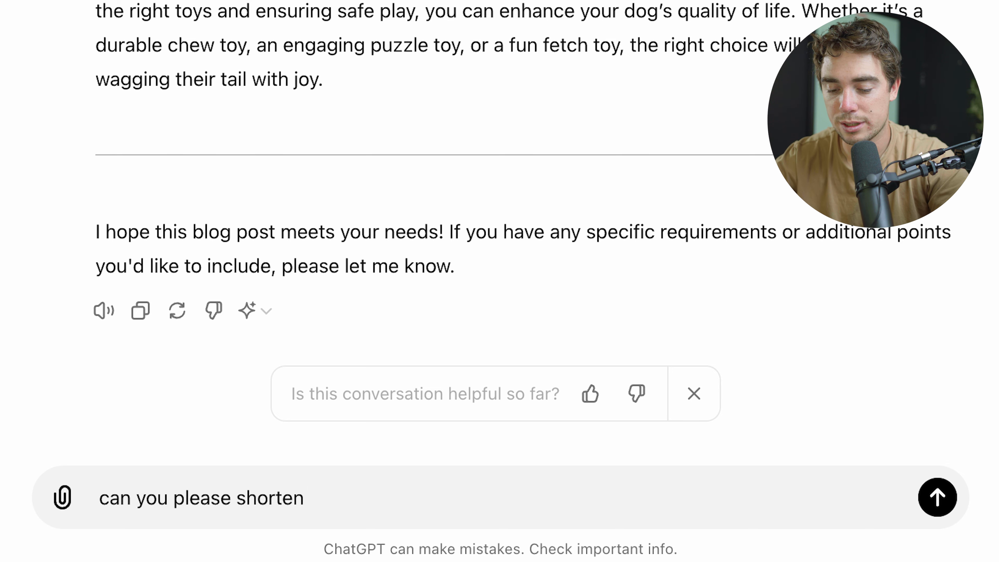
key(Return)
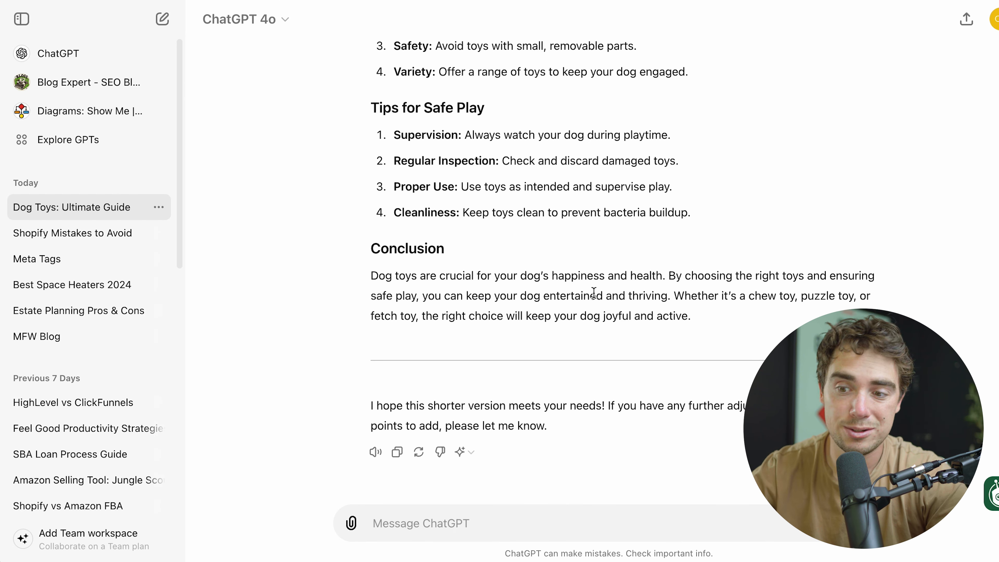
Copy the shortened article into the Shopify post's content and move its heading "The Ultimate Guide to Dog Toys: Keeping Your Pup Happy and Healthy" into the title
drag(700, 317, 370, 59)
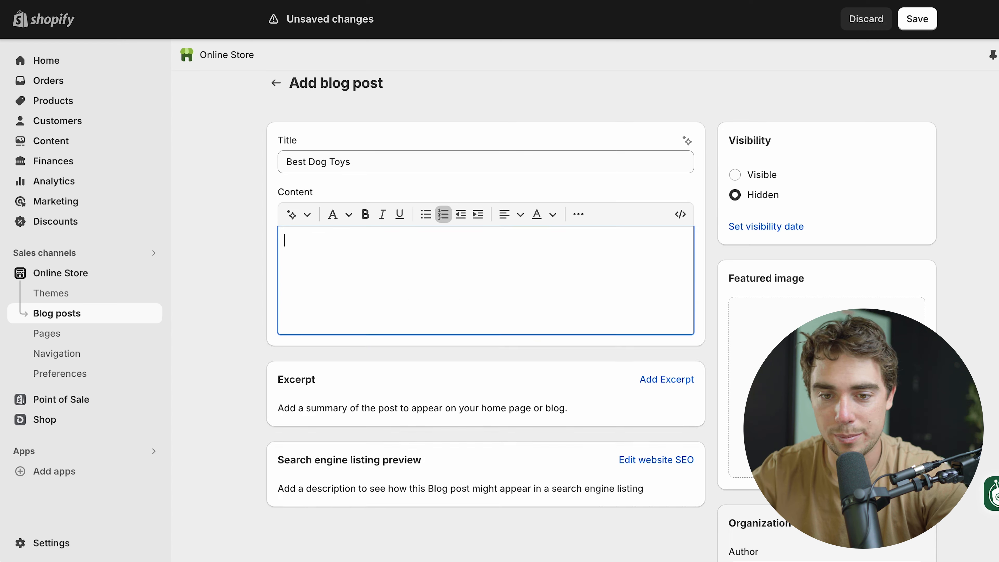
key(ctrl+v)
scroll(393, 315, up, 10)
triple_click(356, 274)
key(ctrl+x)
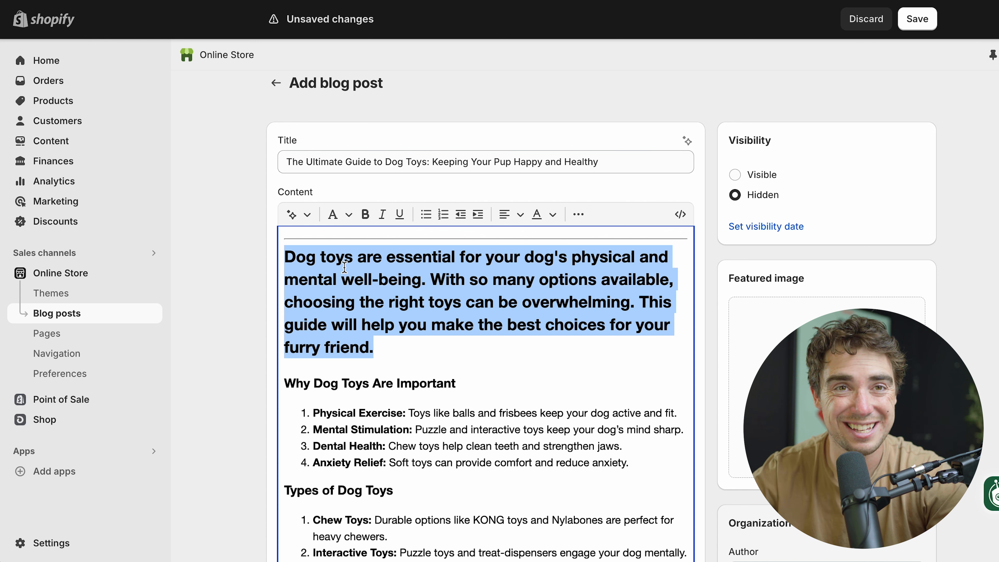
Format the introduction as Paragraph and delete the line "Sure, here's a shorter version of the blog post about dog toys:" above it
click(334, 215)
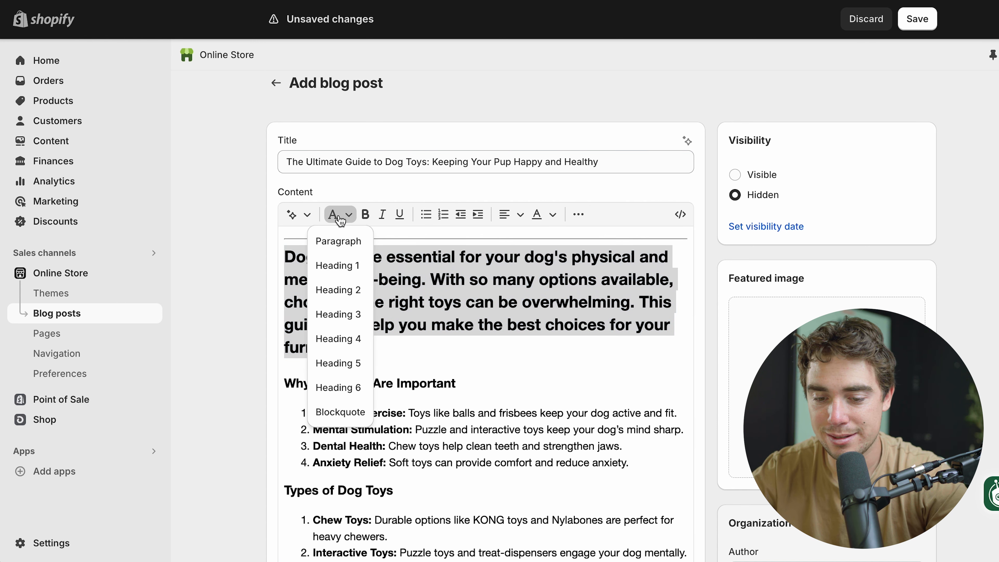
click(331, 250)
click(345, 282)
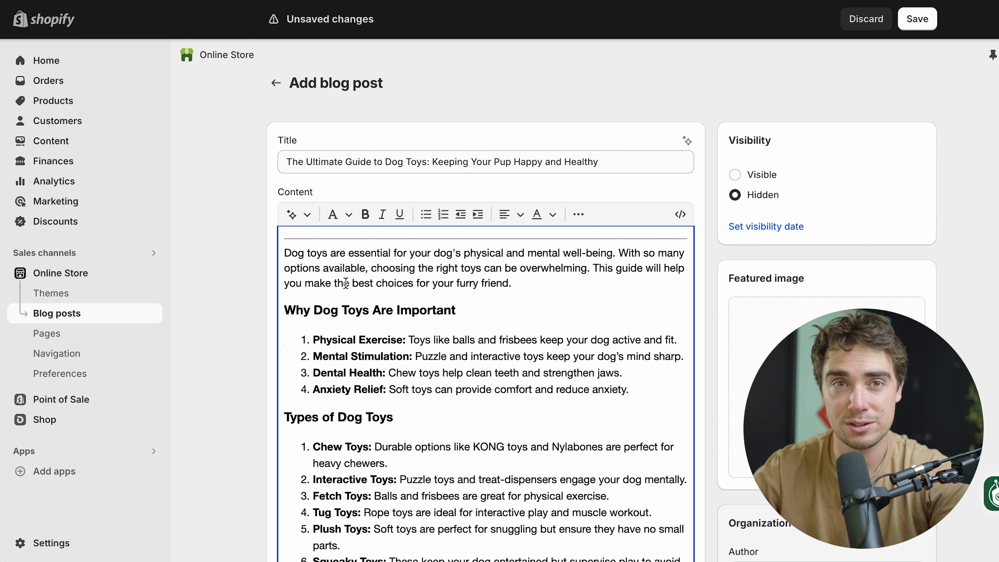
scroll(326, 258, up, 2)
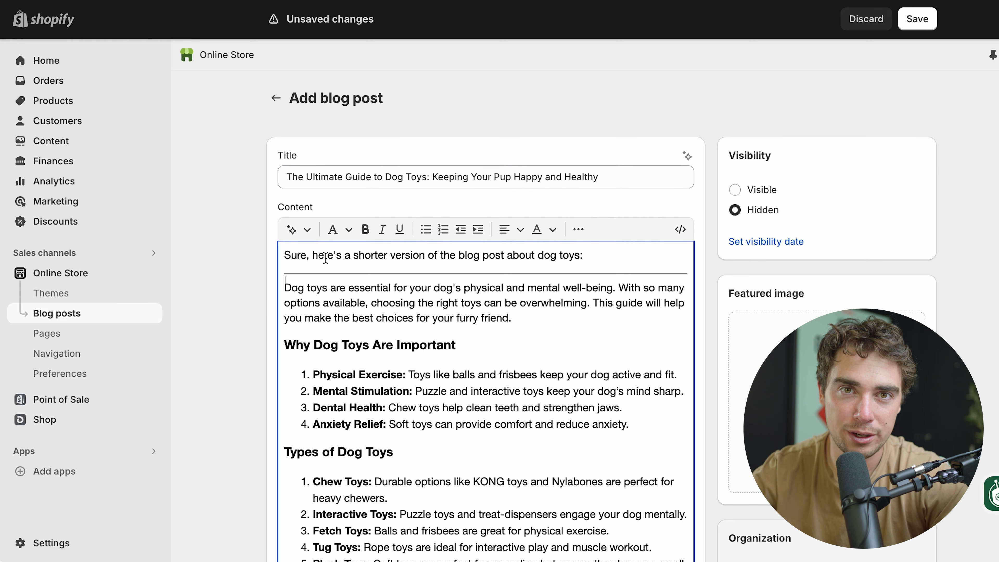
triple_click(326, 257)
key(BackSpace)
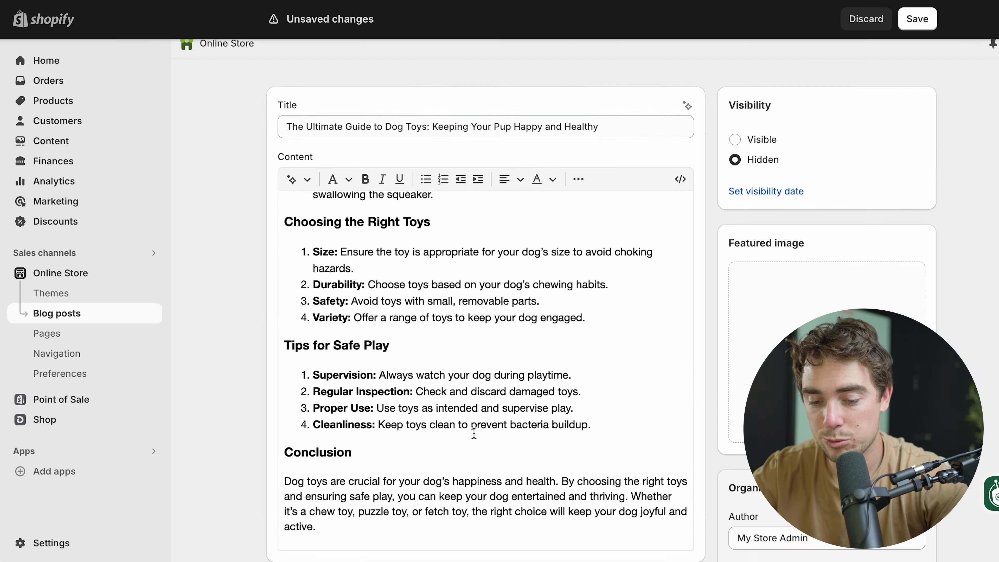
Review the post's search engine listing with its SEO fields and the visibility settings
scroll(204, 507, down, 7)
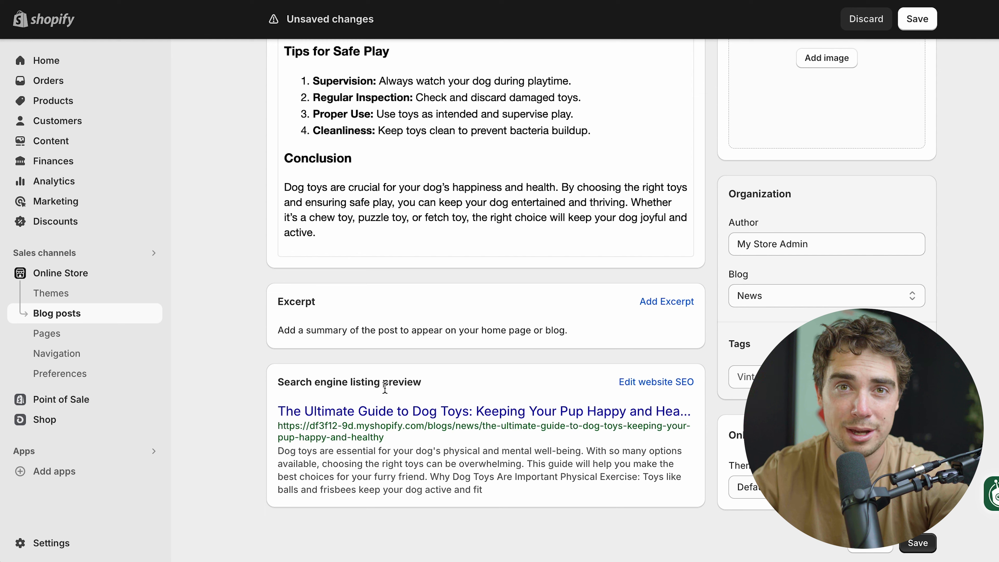
drag(384, 437, 278, 422)
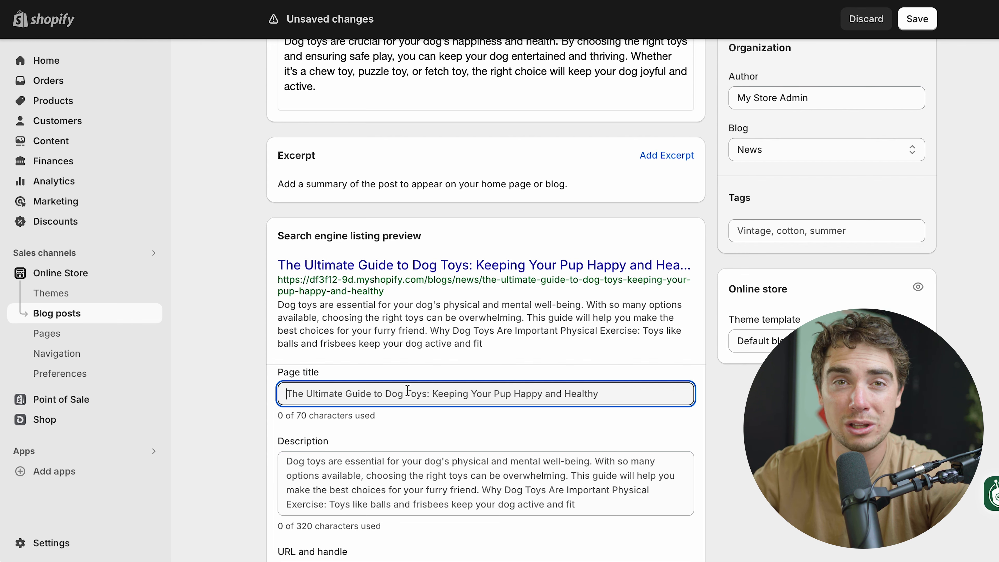
scroll(476, 433, down, 2)
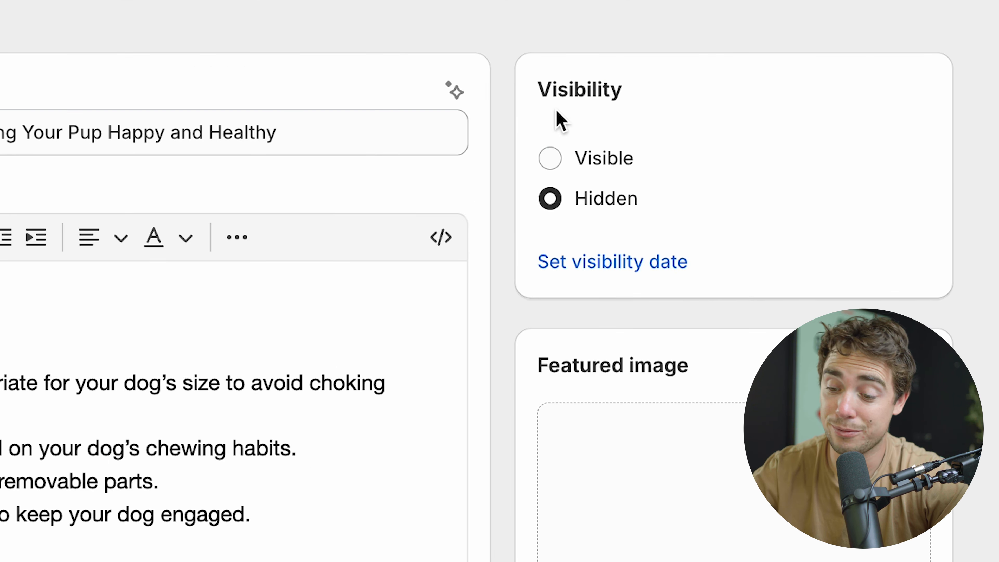
scroll(393, 275, down, 5)
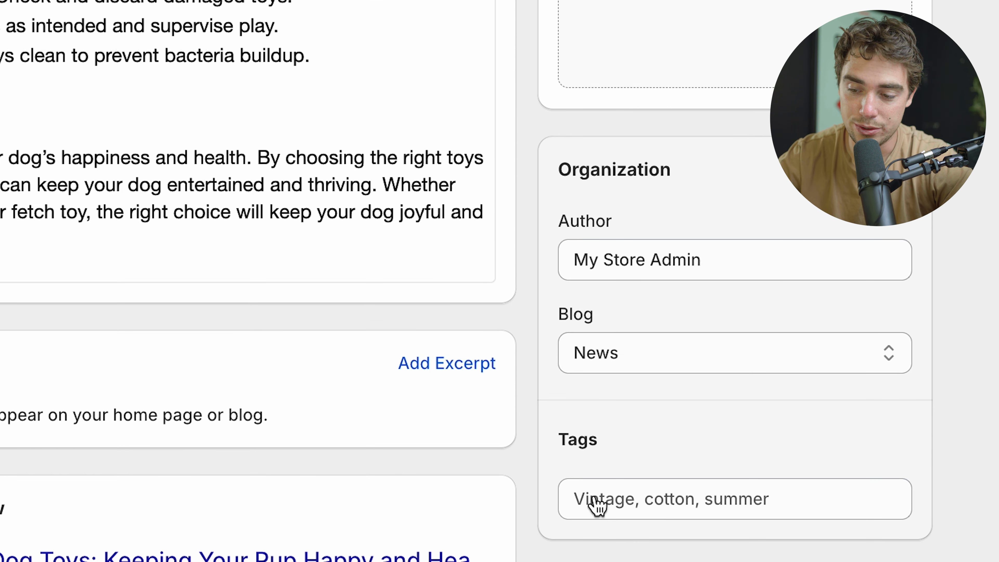
scroll(594, 502, down, 2)
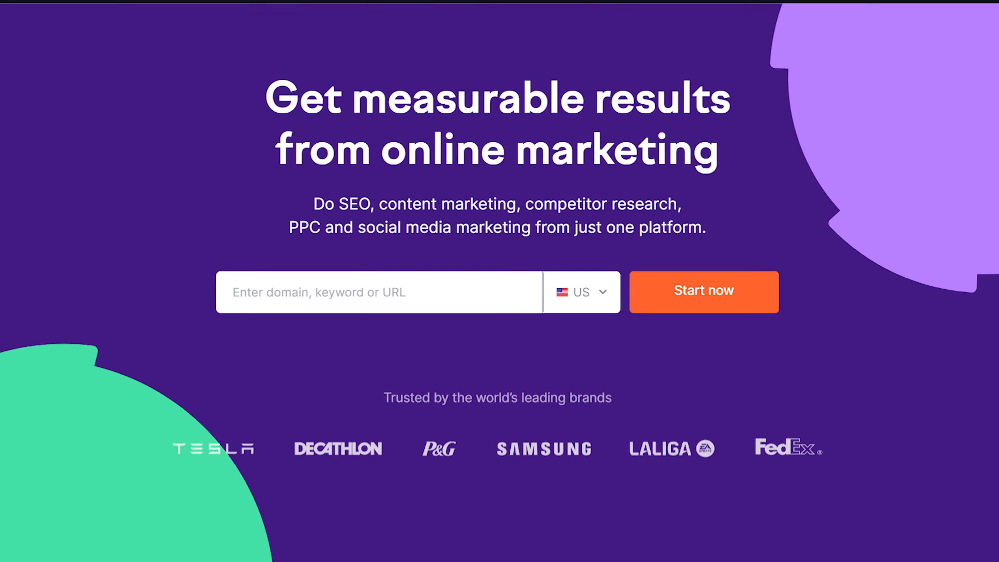
scroll(500, 280, down, 3)
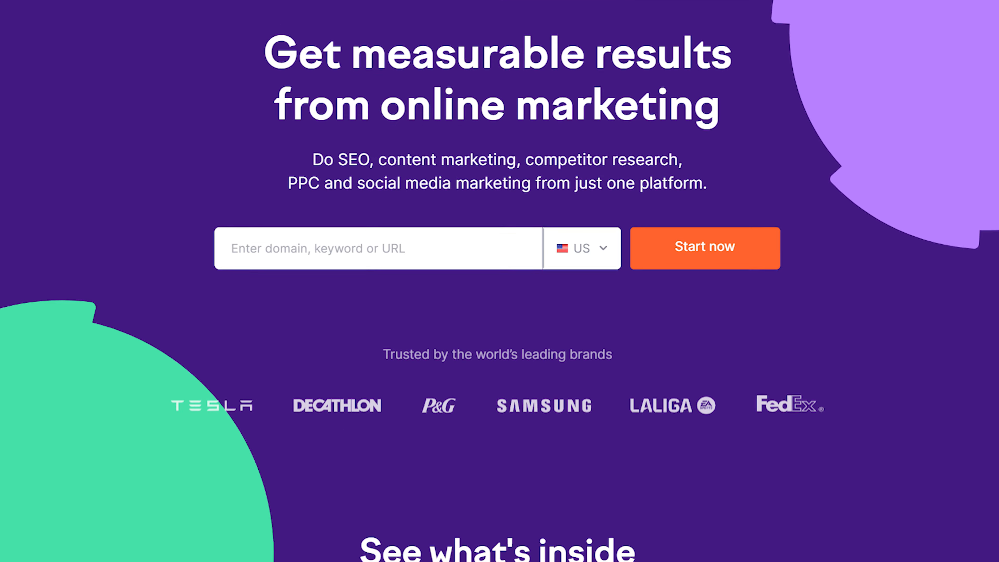
scroll(499, 281, down, 4)
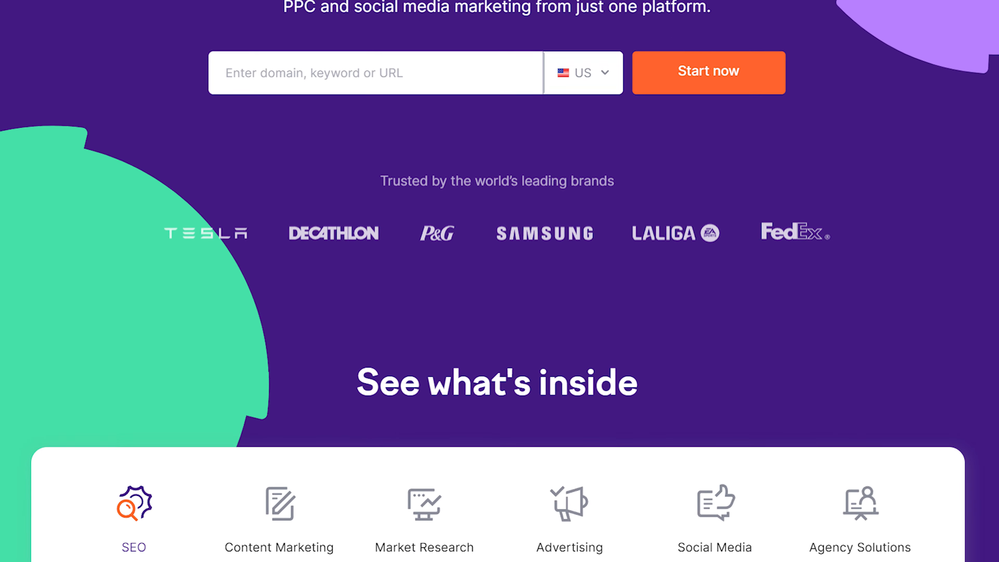
scroll(499, 281, down, 4)
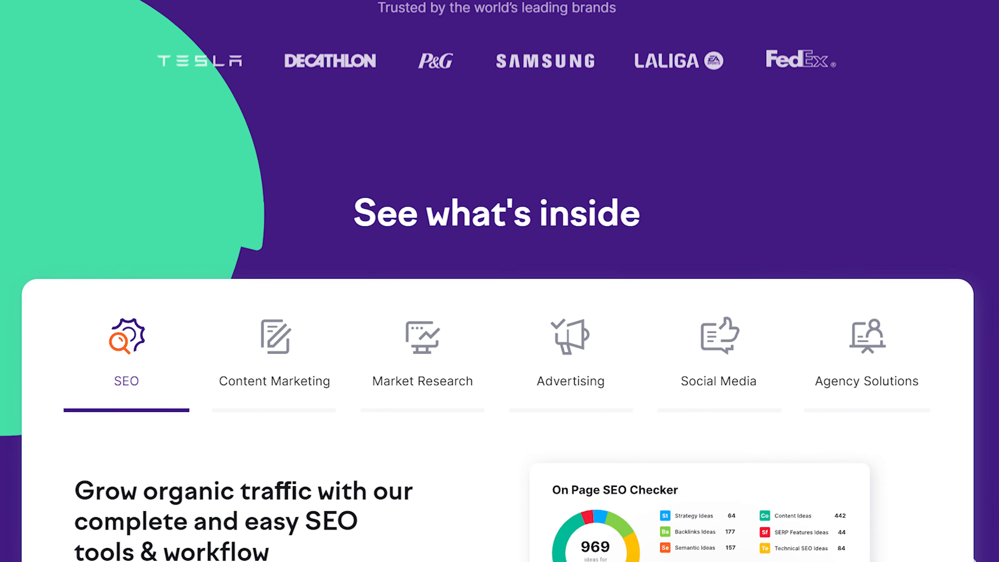
scroll(500, 281, down, 4)
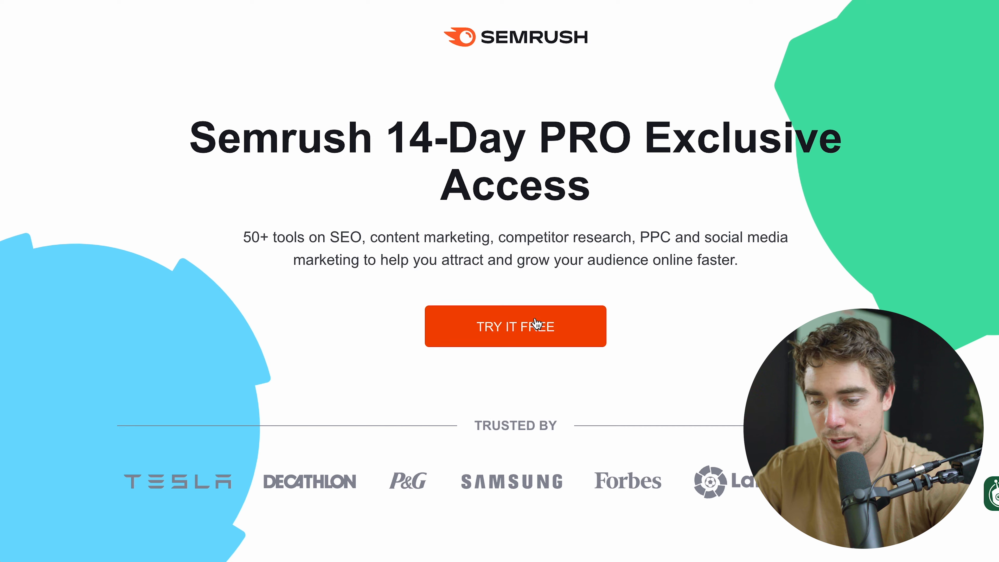
Sign up for the Semrush 14-day PRO free trial and confirm the account's email with the verification code
click(535, 326)
click(414, 306)
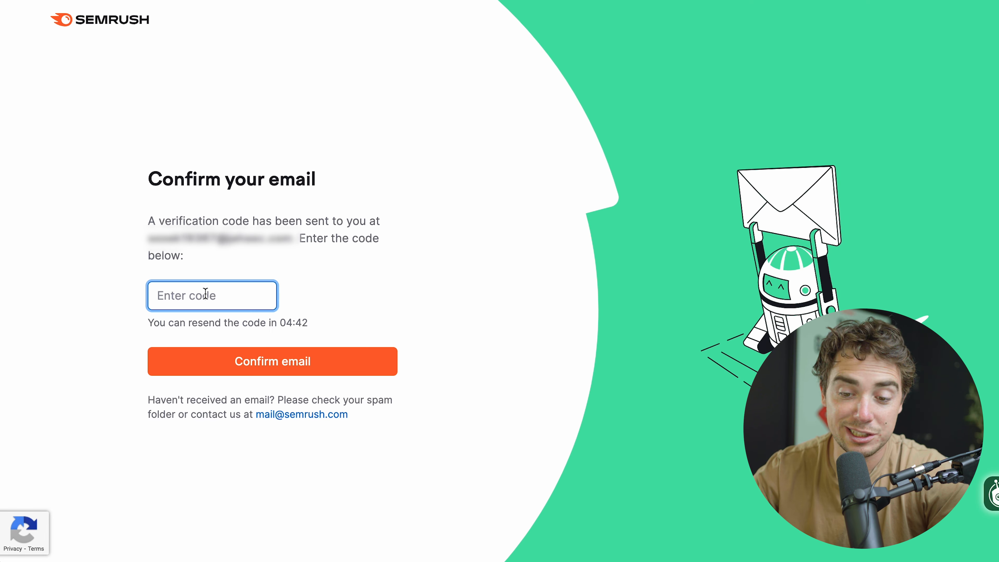
click(234, 359)
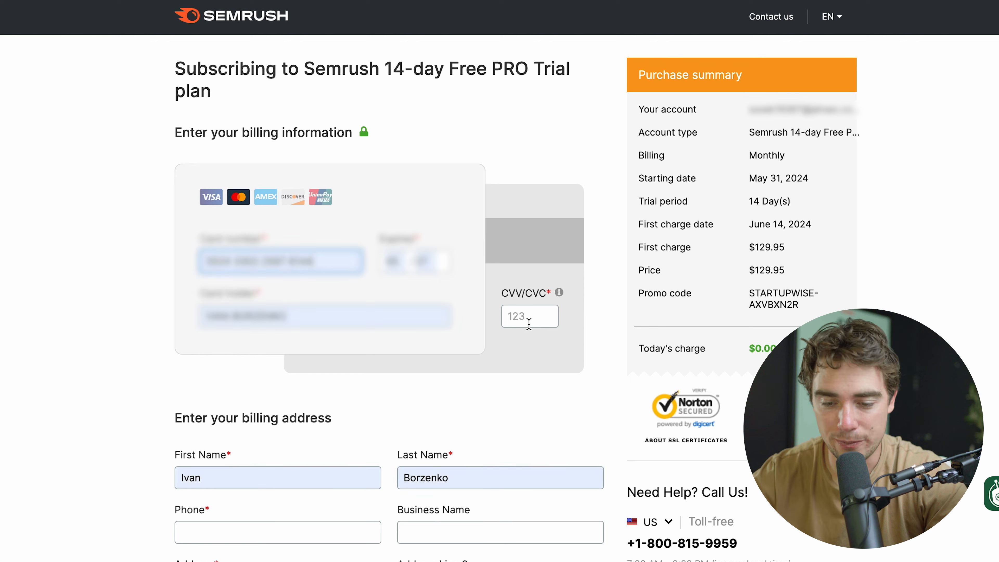
Fill in the payment card details and billing address, and place the order for the Semrush trial
click(529, 321)
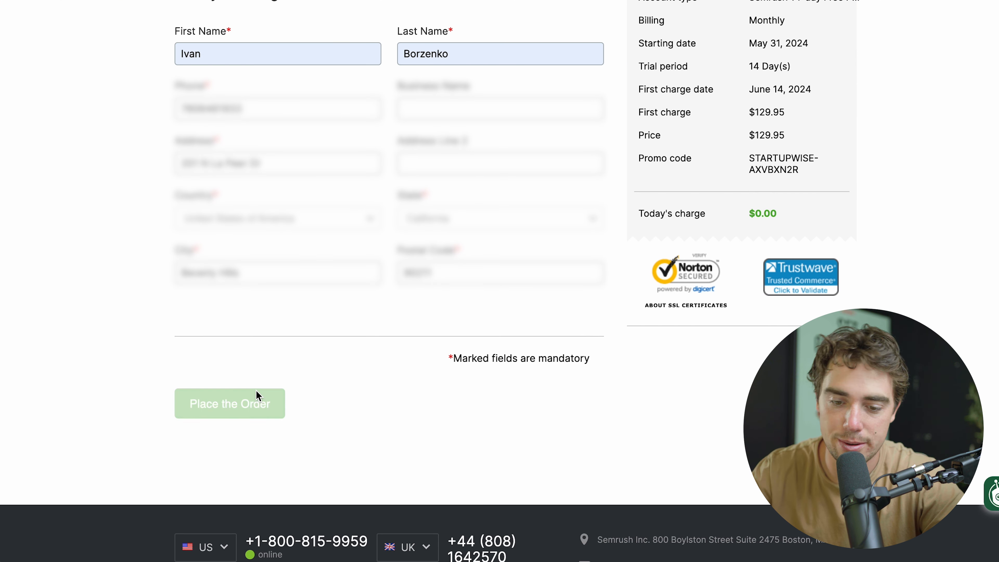
click(254, 402)
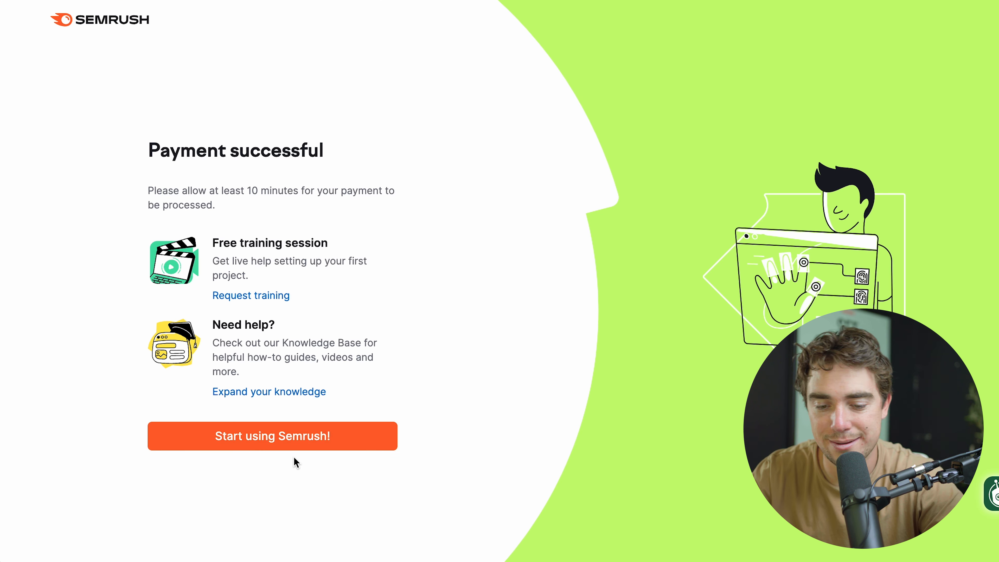
click(280, 448)
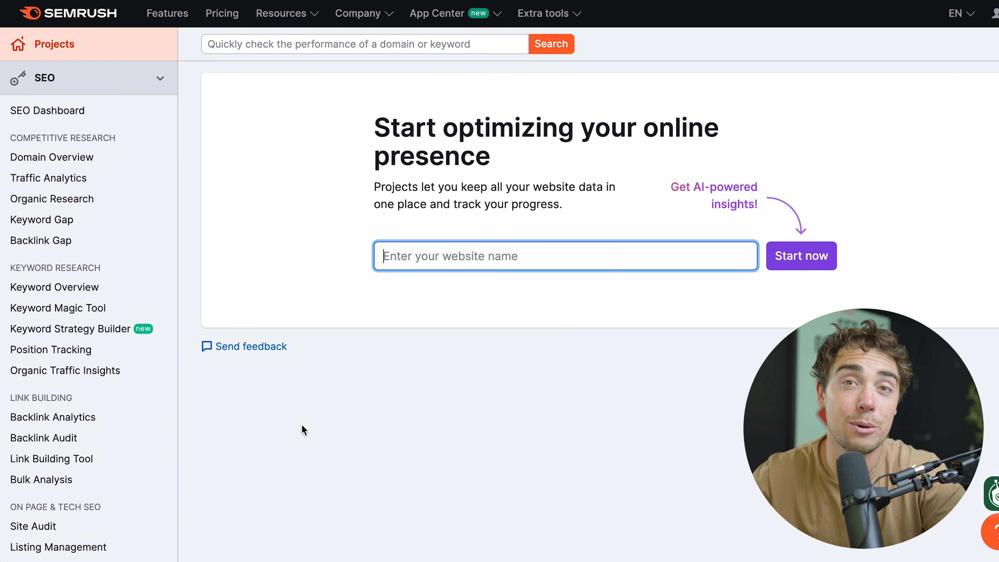